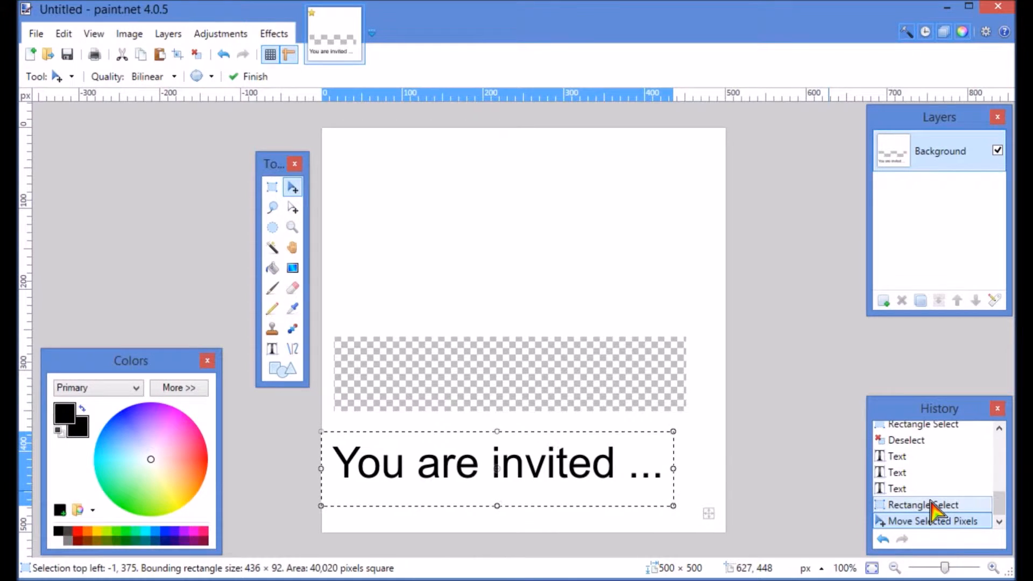
Revert the image to its initial blank New Image state using the history list
drag(998, 502, 1001, 438)
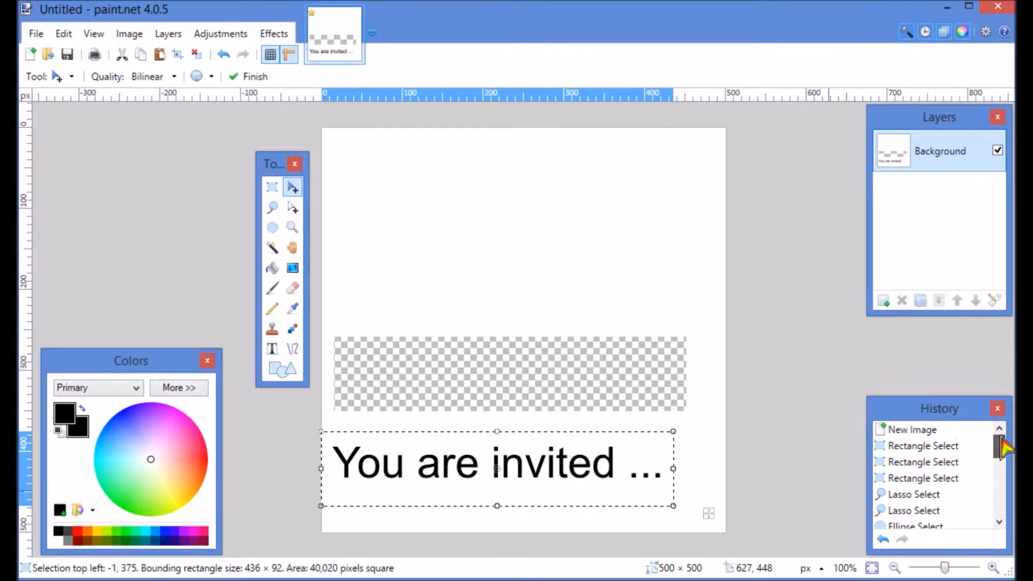
click(928, 431)
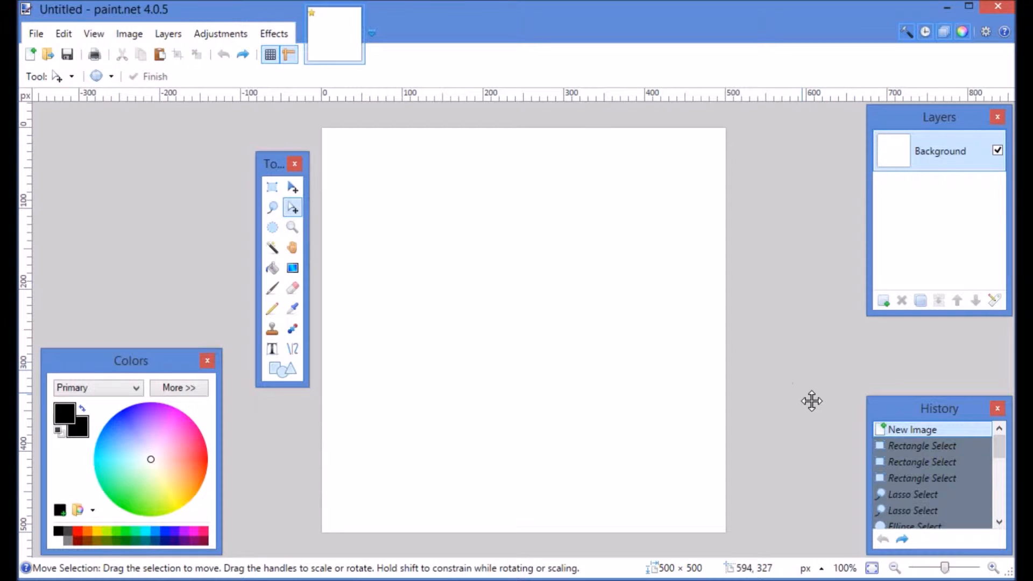
click(918, 495)
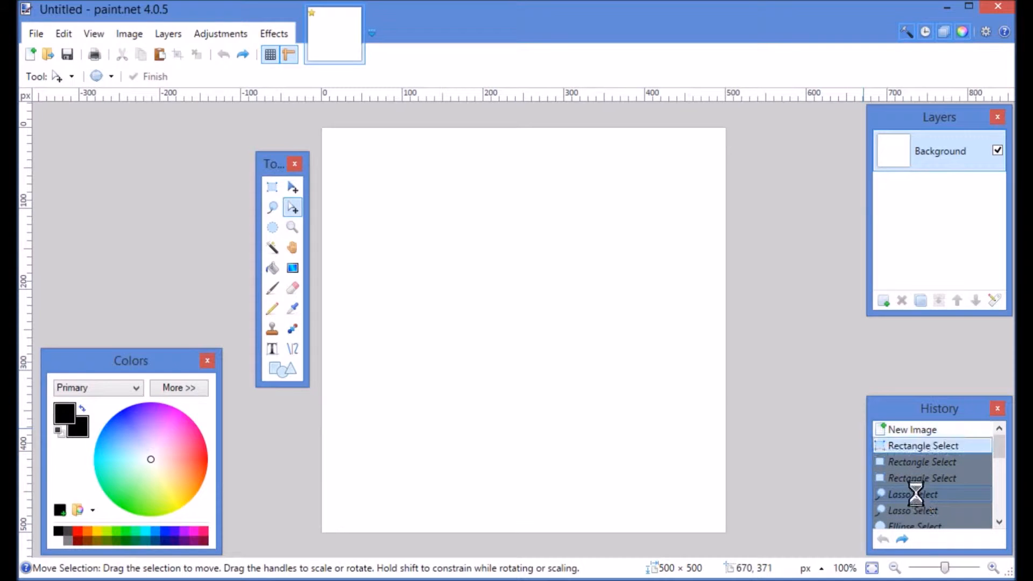
scroll(922, 501, down, 8)
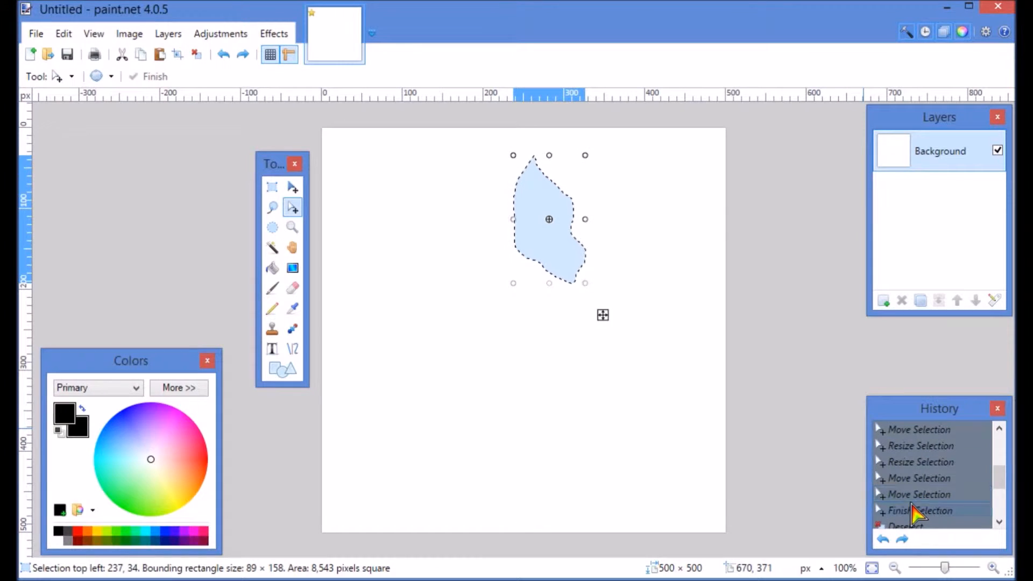
click(900, 494)
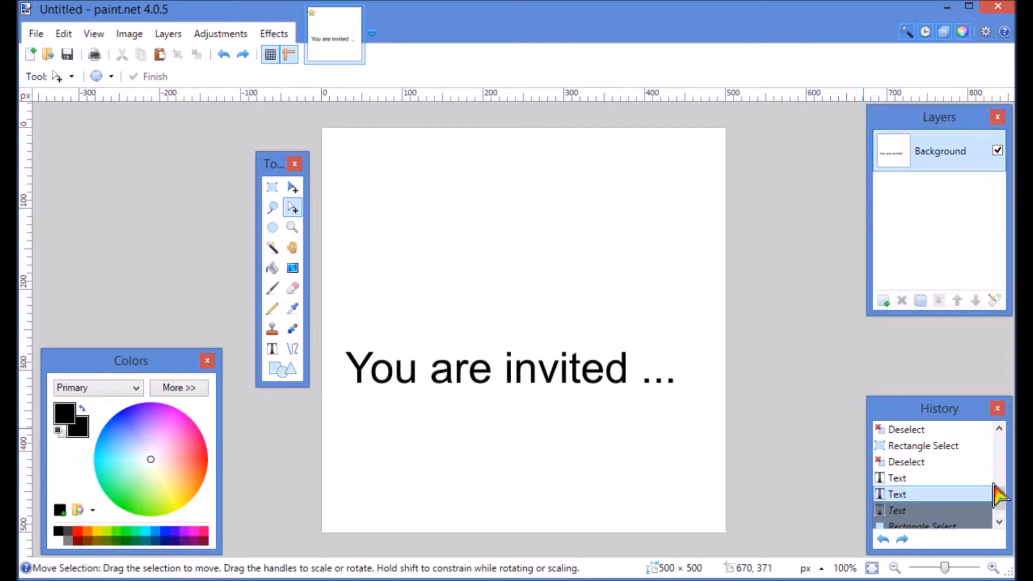
drag(999, 499, 999, 439)
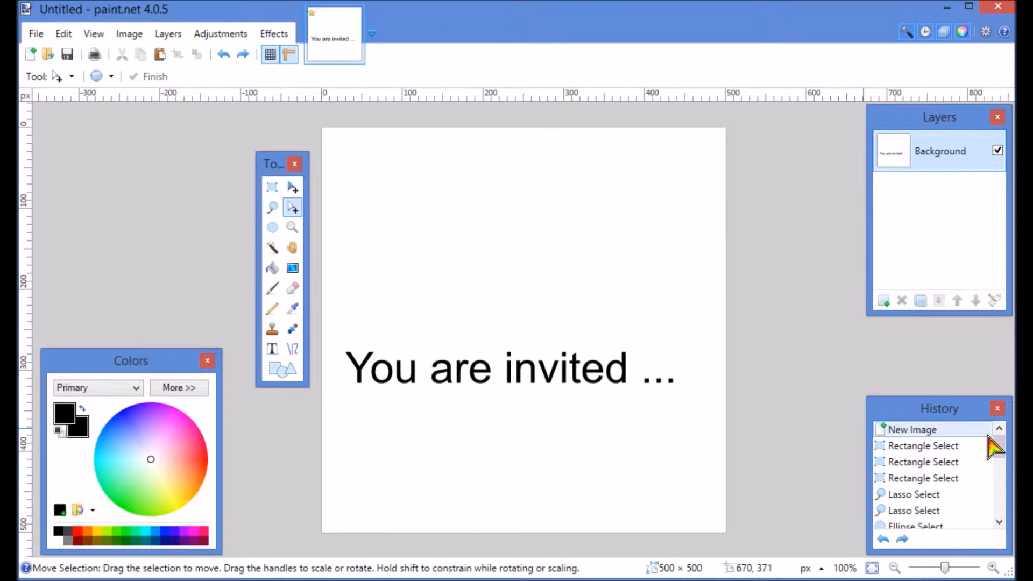
click(909, 431)
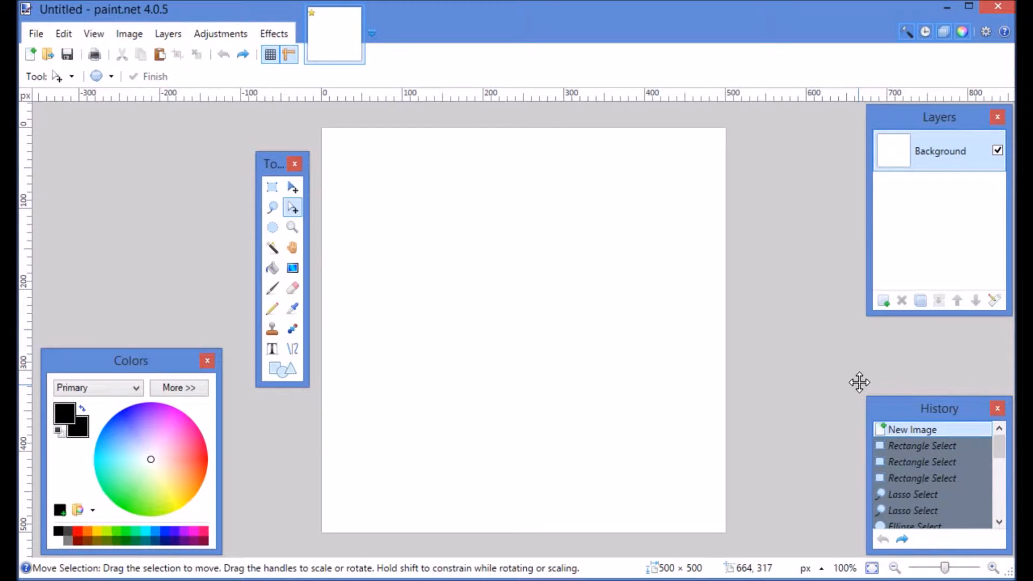
Add a new transparent layer above the background
click(884, 302)
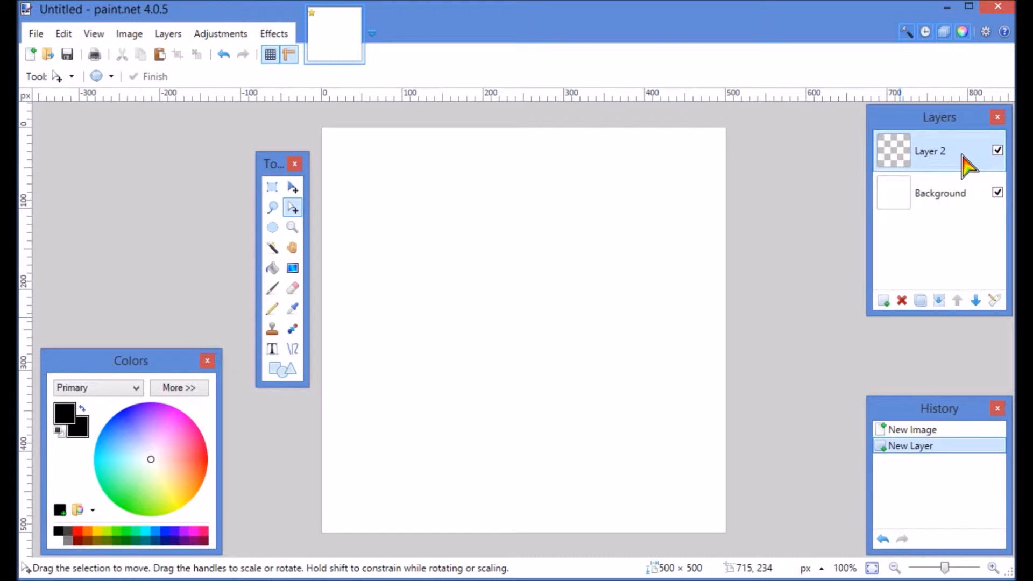
click(944, 202)
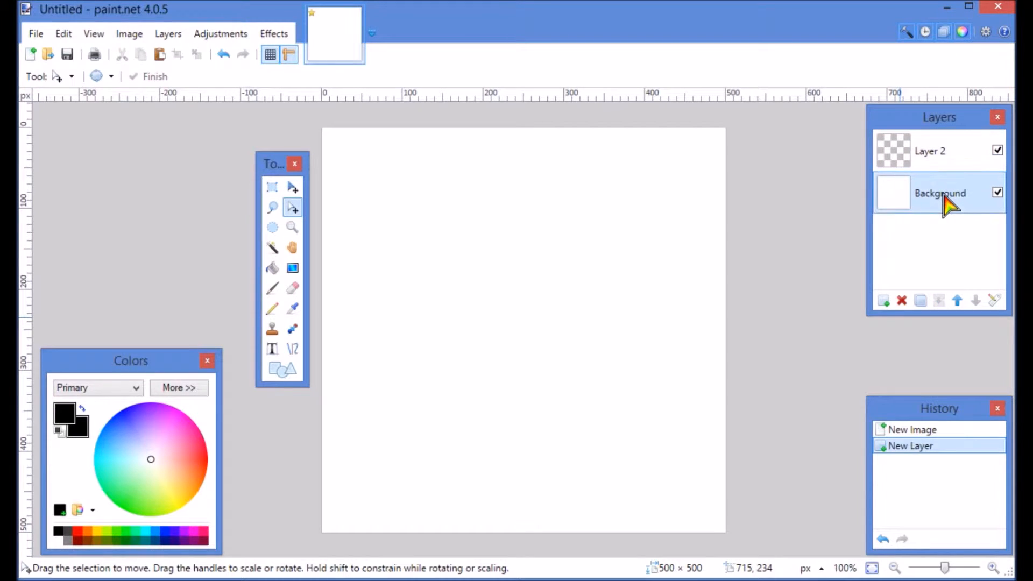
click(902, 302)
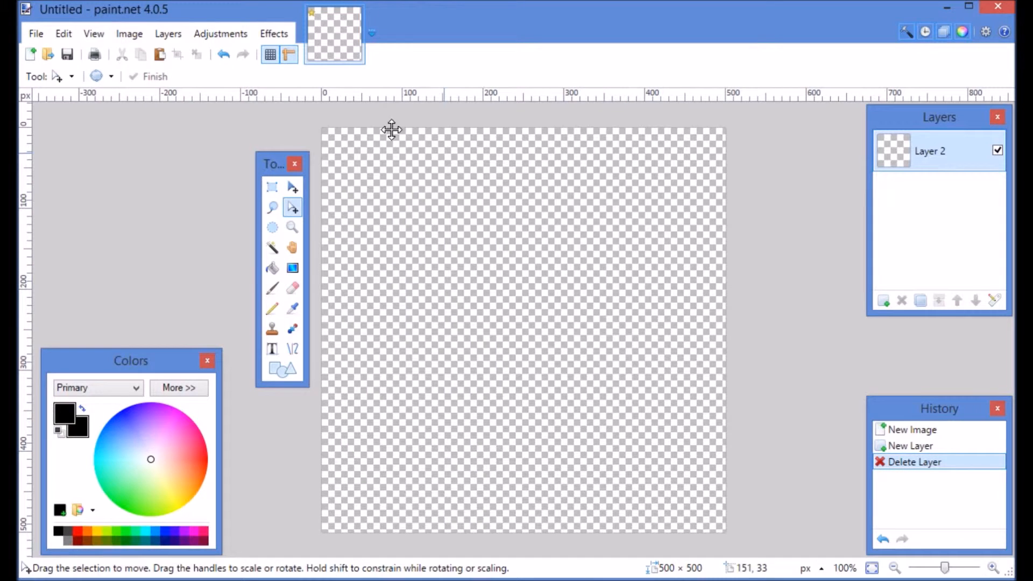
click(223, 54)
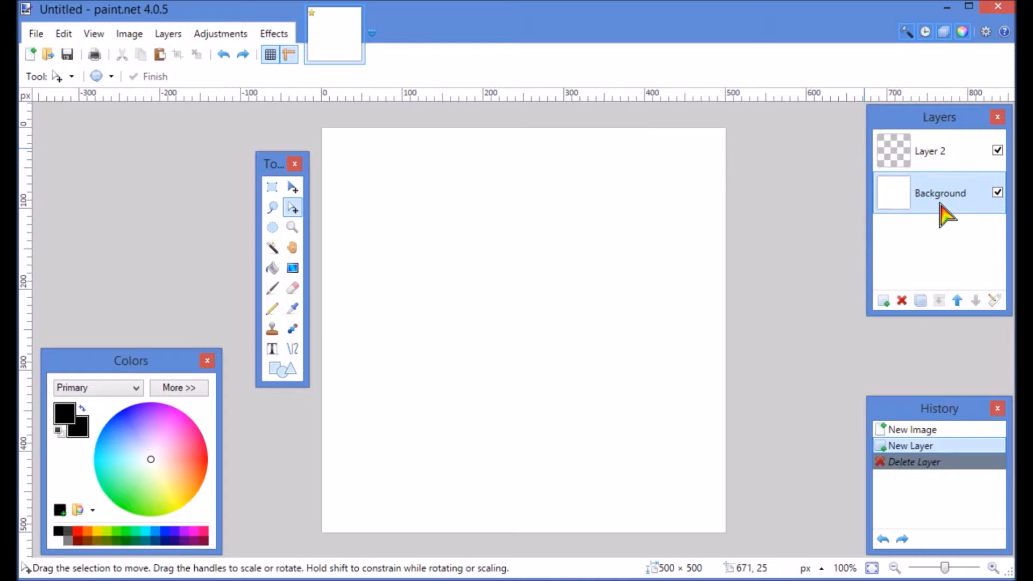
On Layer 2, write the text "You are invited ..." in 40 pt Arial near the canvas's vertical middle
click(959, 153)
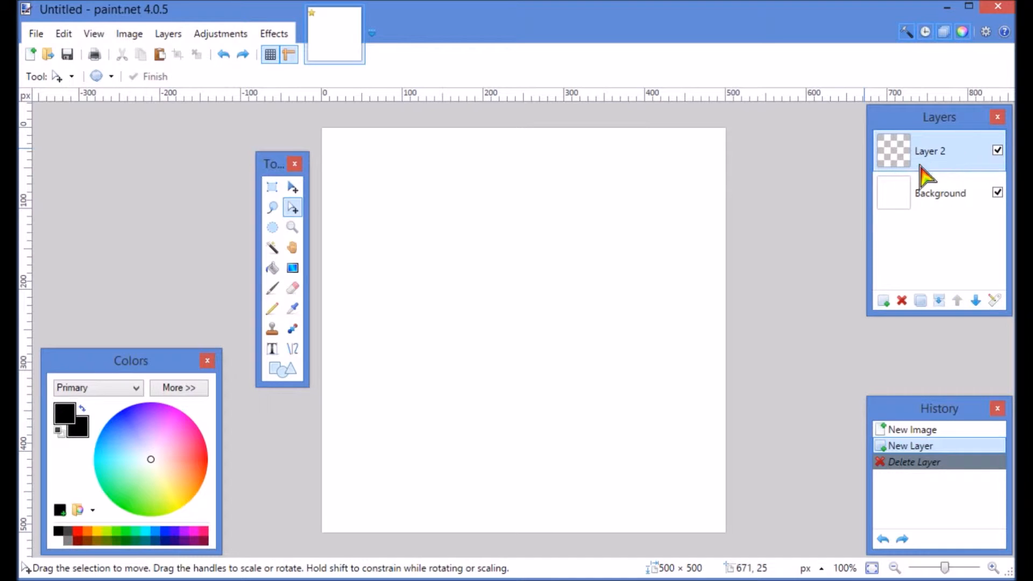
click(273, 351)
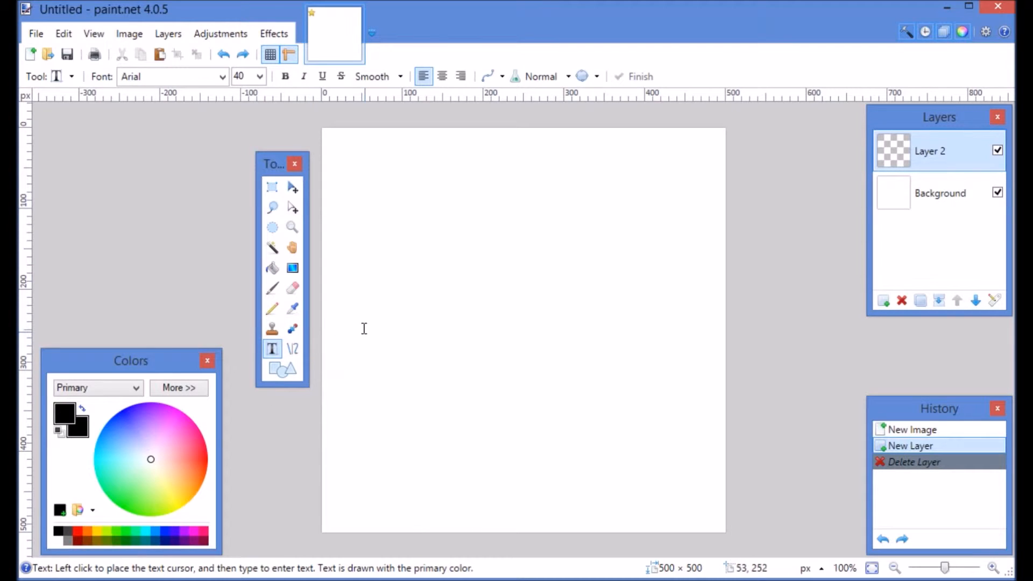
click(348, 332)
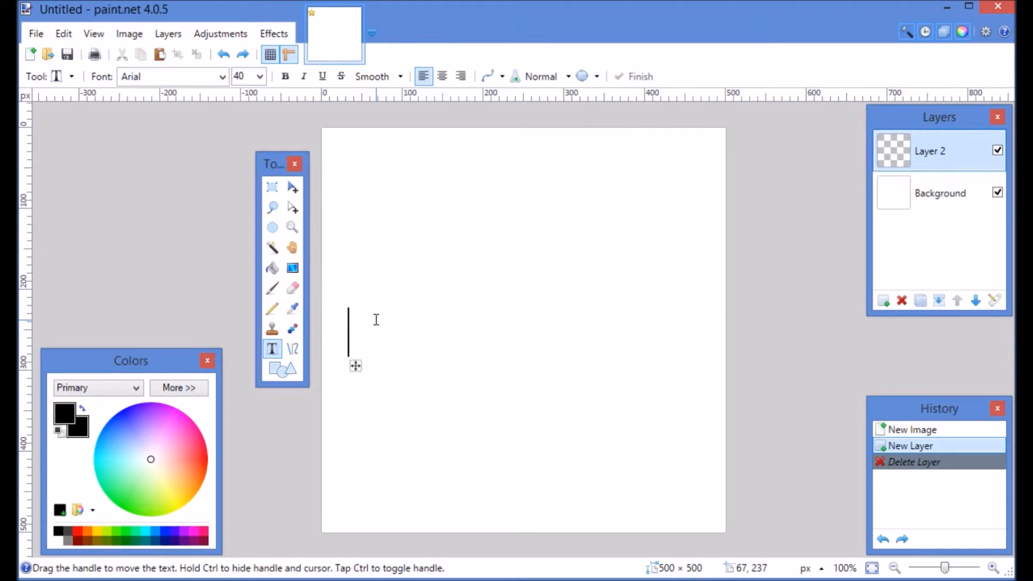
text(Y)
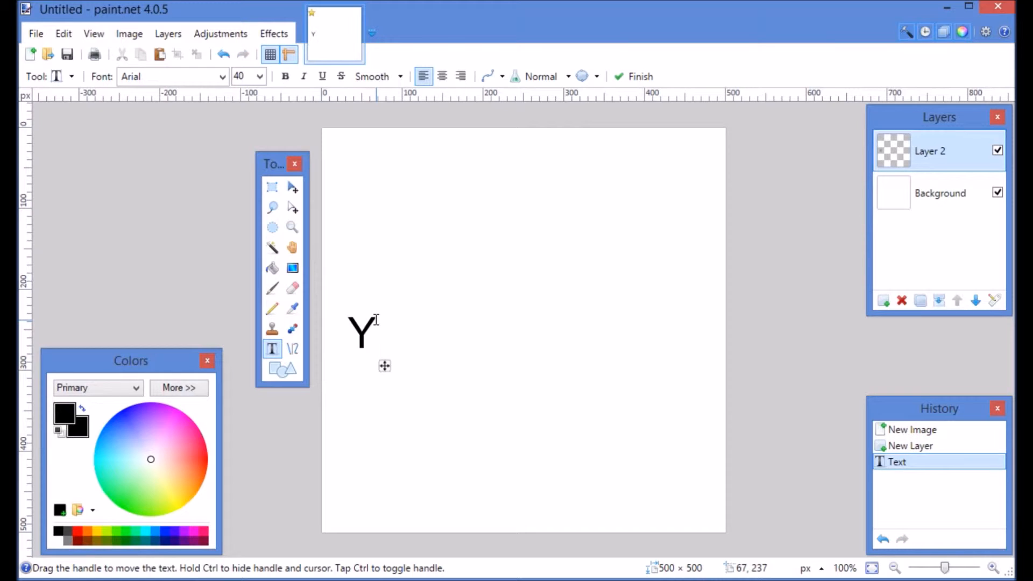
text(ou are i)
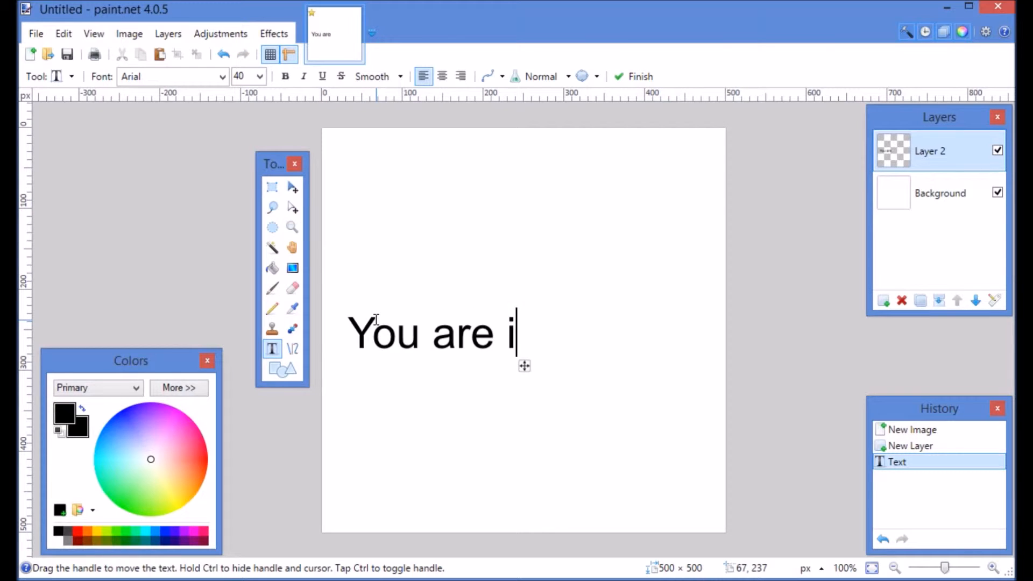
text(nvit)
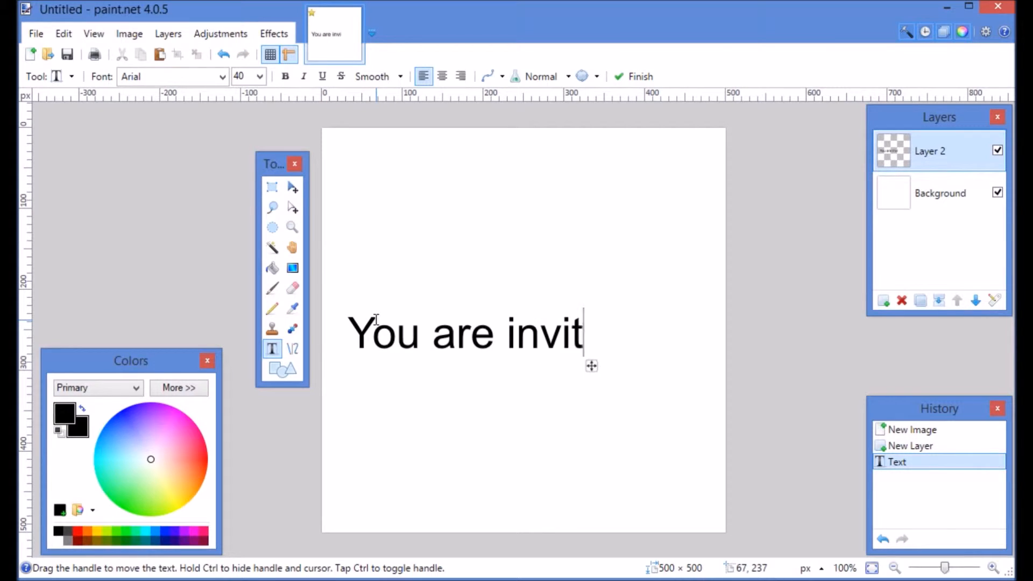
text(ed ...)
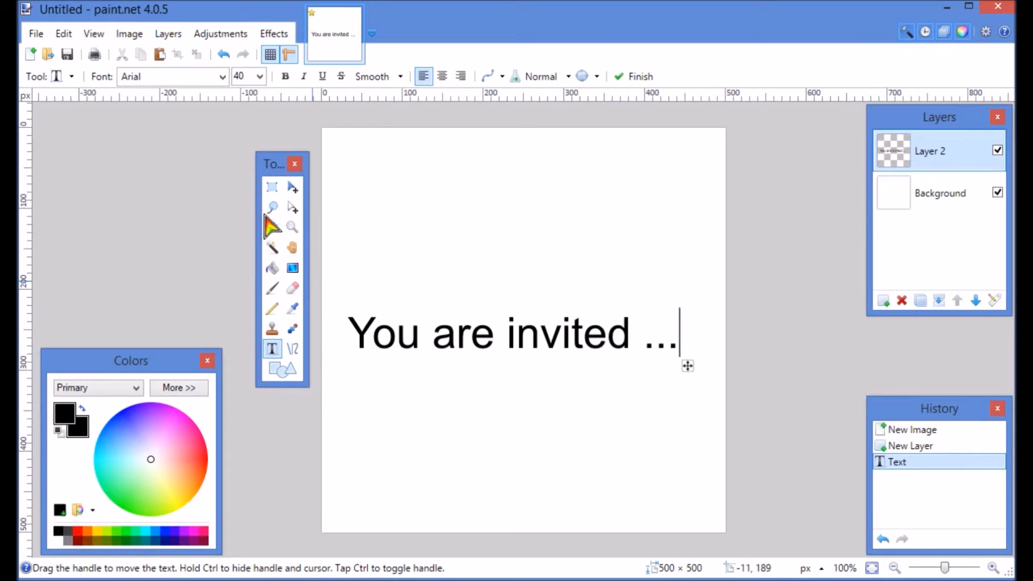
Select the text with a rectangle and move its pixels down near the bottom of the canvas
click(273, 188)
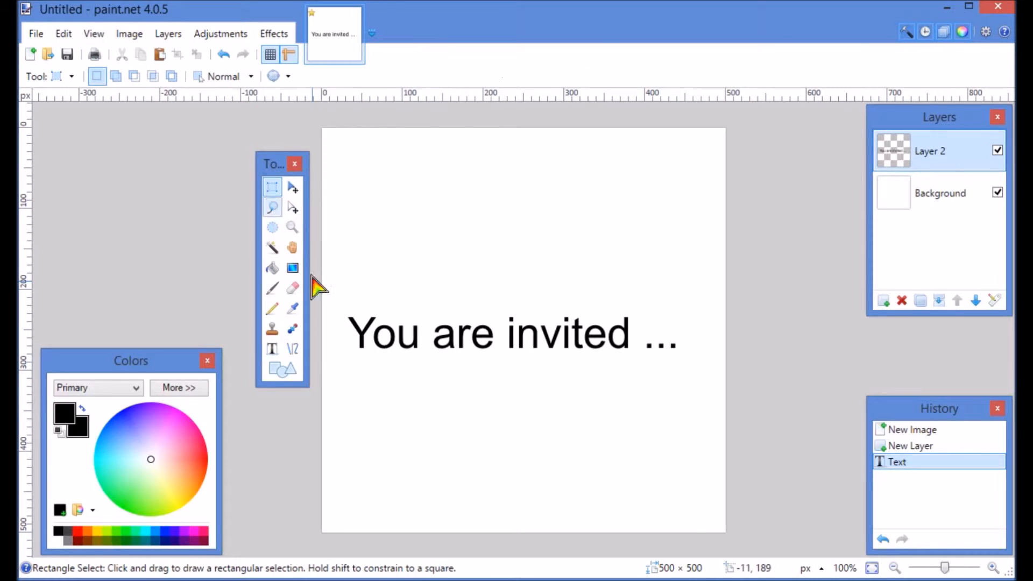
drag(332, 288, 710, 379)
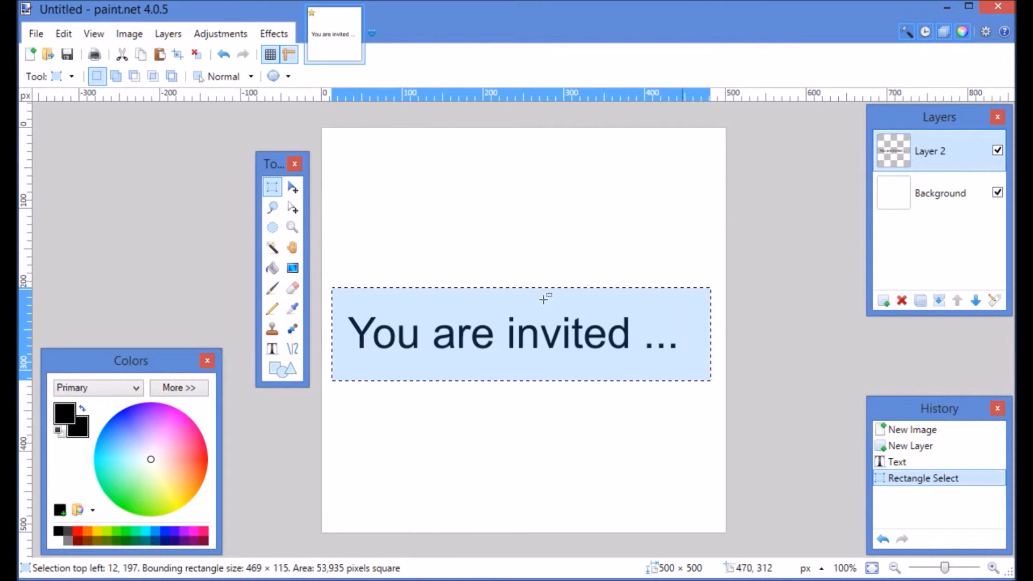
click(291, 189)
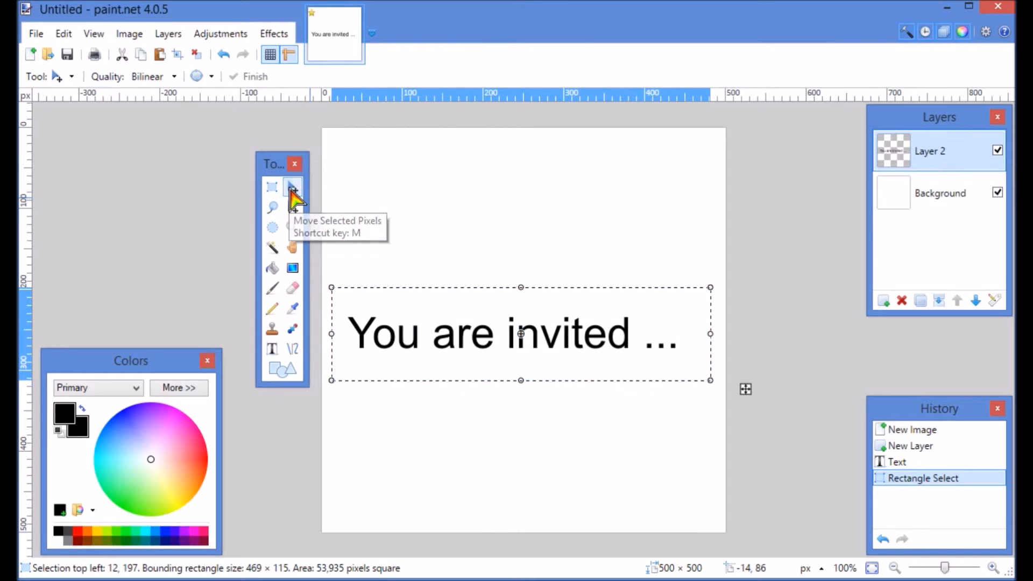
drag(484, 321, 473, 426)
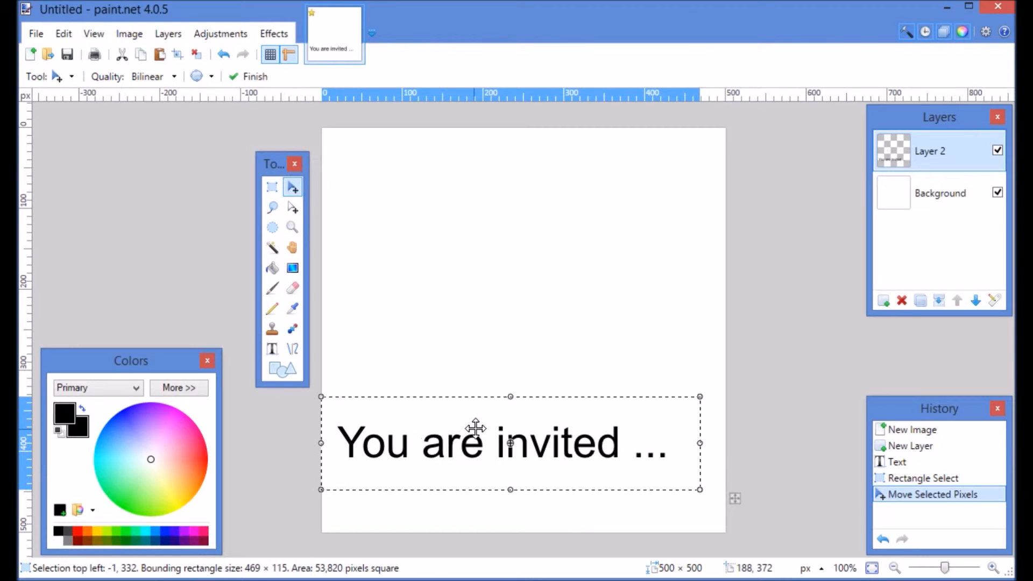
Shrink the selection outline so it encloses only the words "invited ..."
click(294, 211)
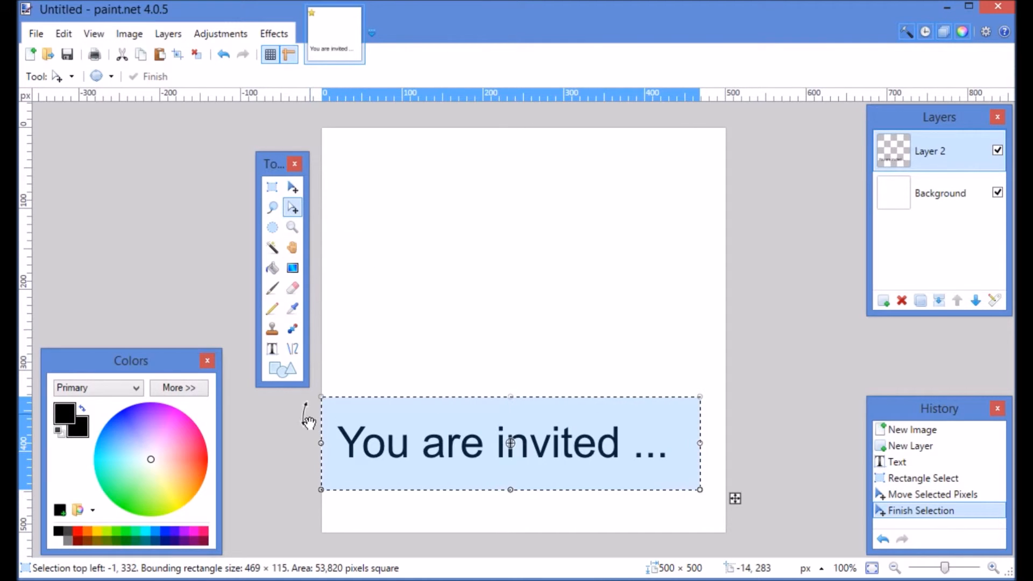
drag(321, 445, 491, 453)
drag(596, 397, 600, 418)
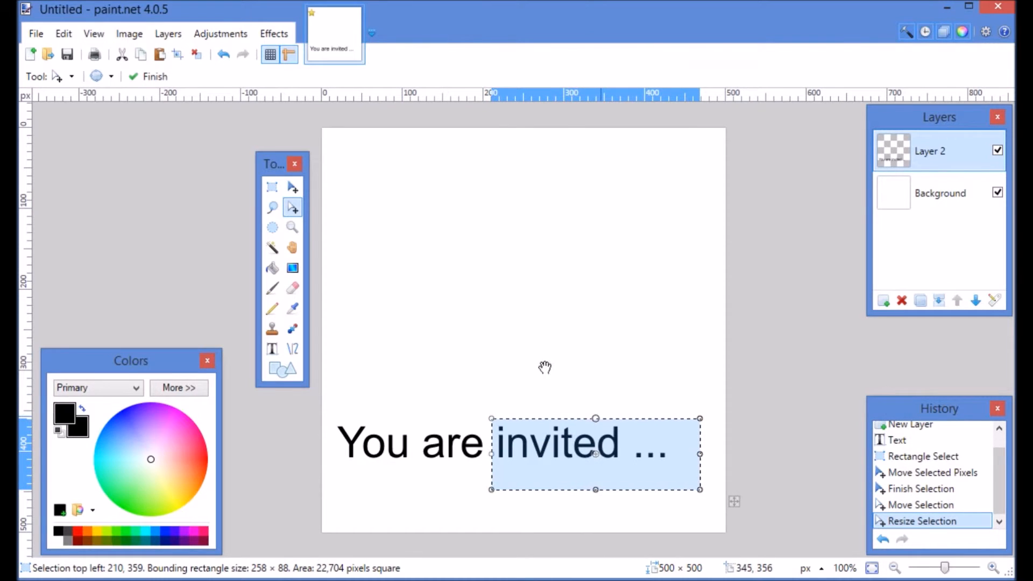
Move "invited ..." down and left so it sits on a second line below "You are"
click(292, 188)
drag(586, 451, 493, 500)
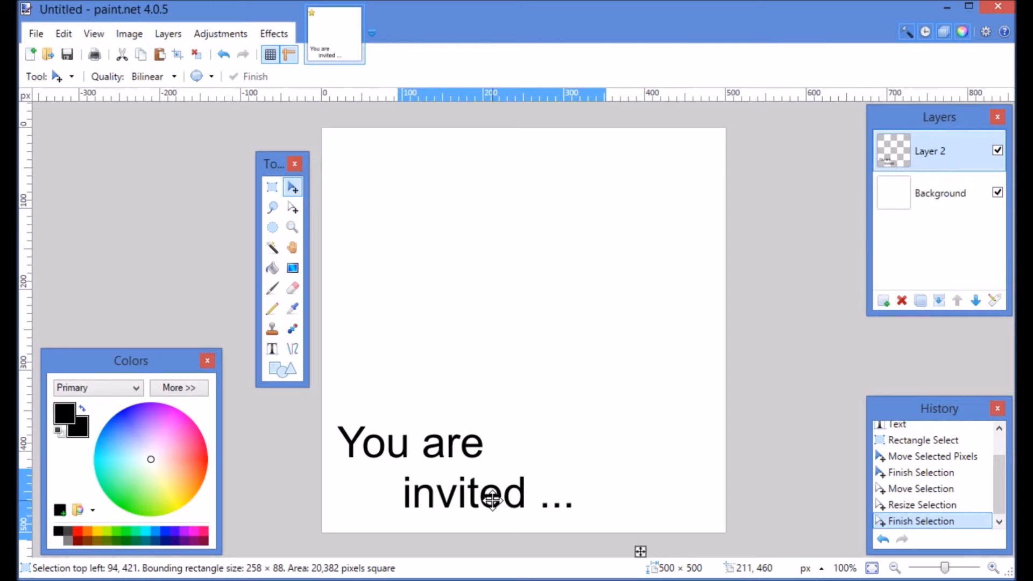
click(492, 500)
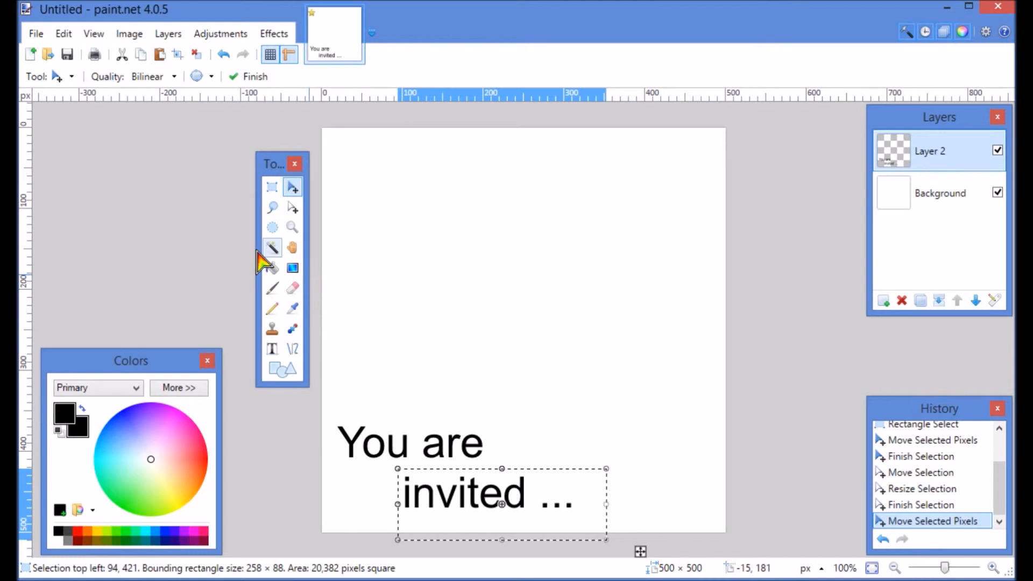
Deselect the text and switch to the Pan tool
click(273, 188)
click(206, 245)
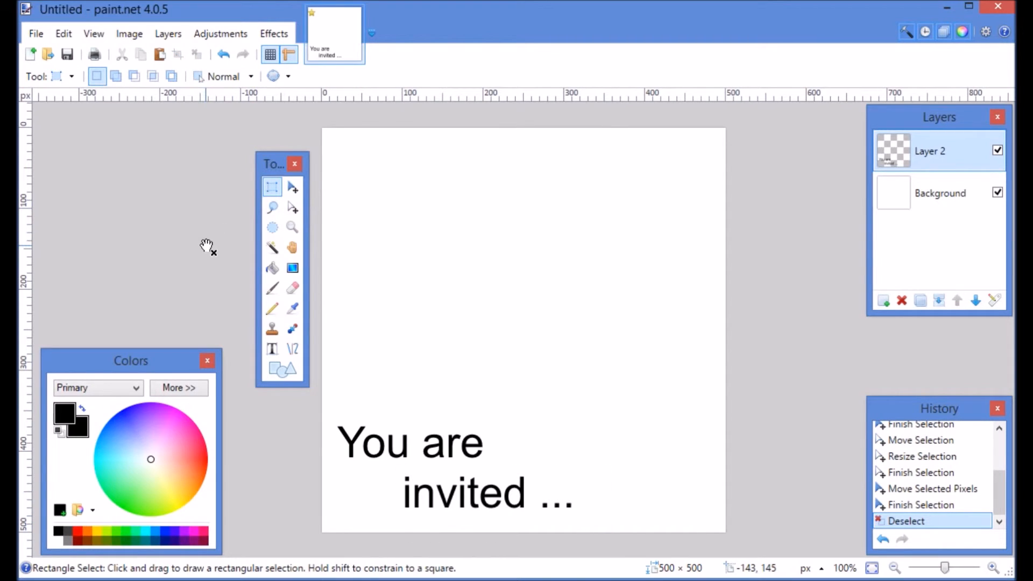
key(h)
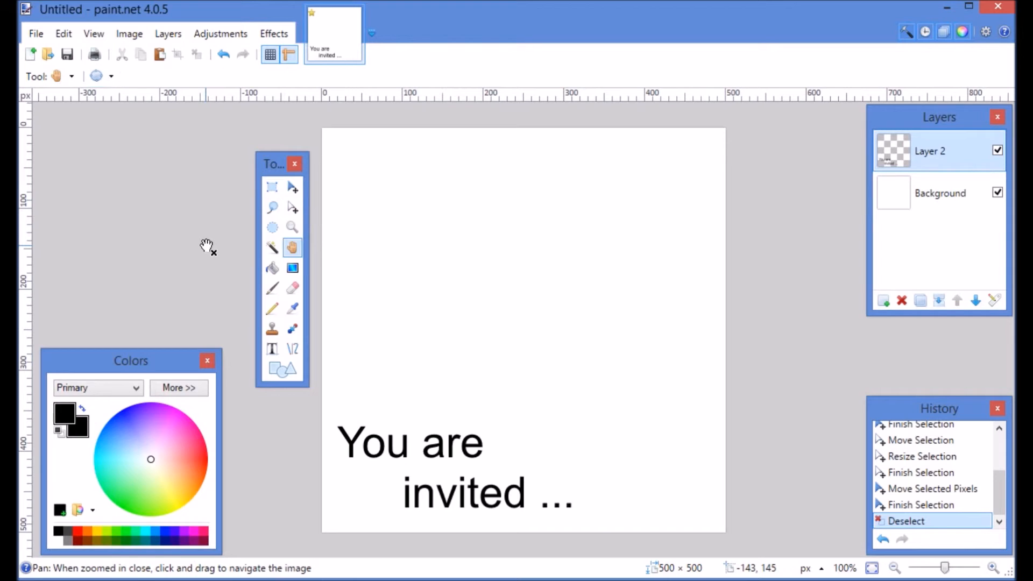